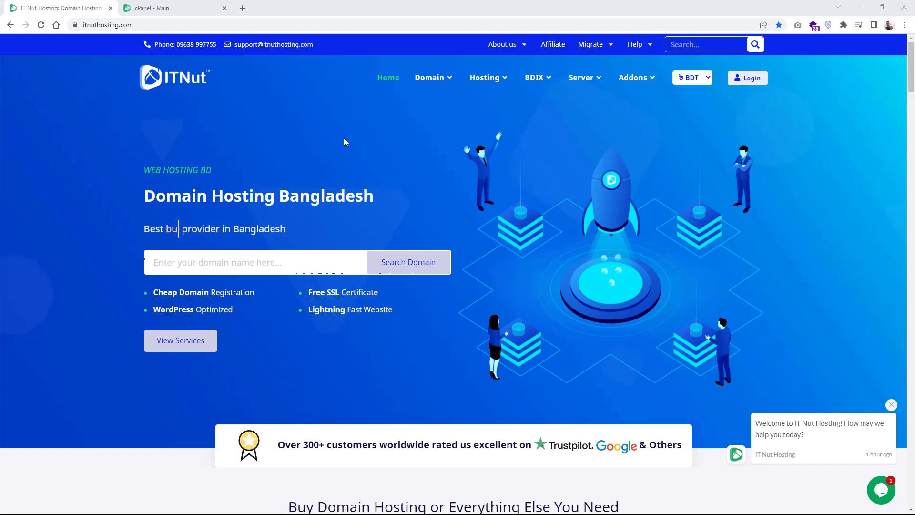
Open the File Manager from the cPanel main page and enable Show Hidden Files (dotfiles) in its preferences
left_click(167, 9)
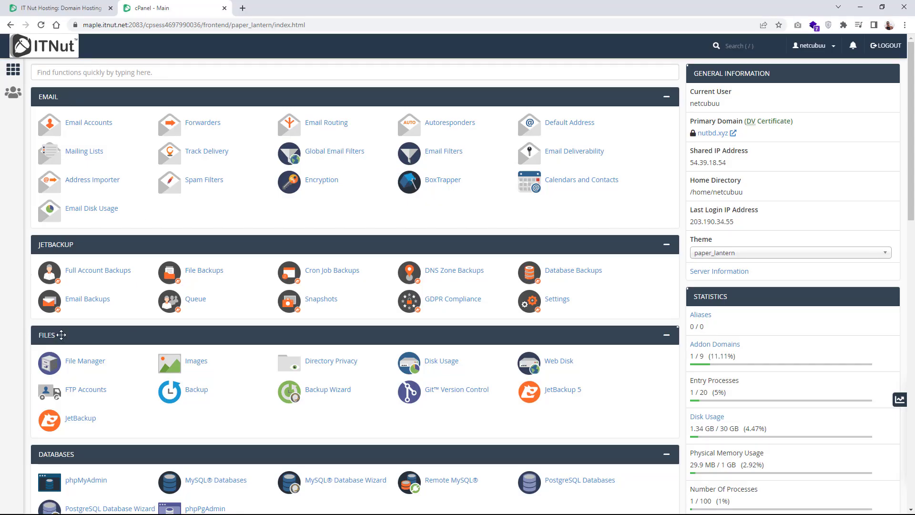
left_click(56, 365)
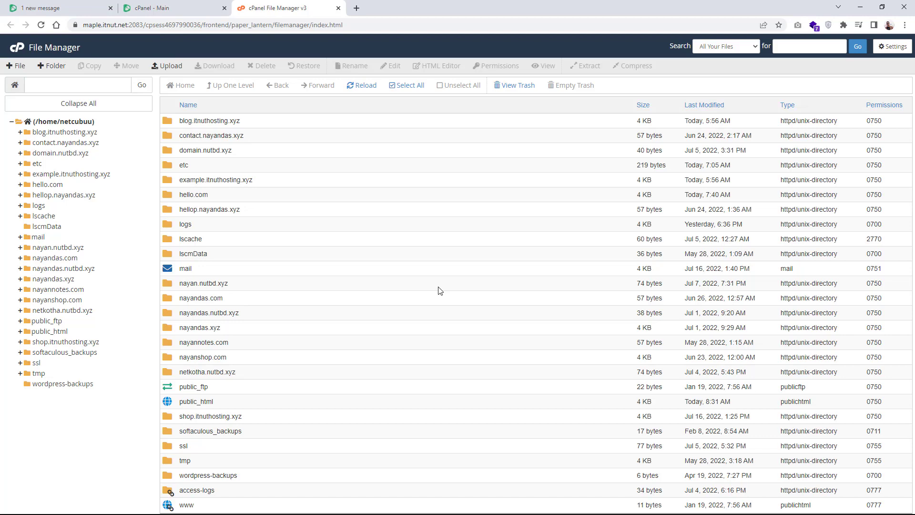
left_click(892, 51)
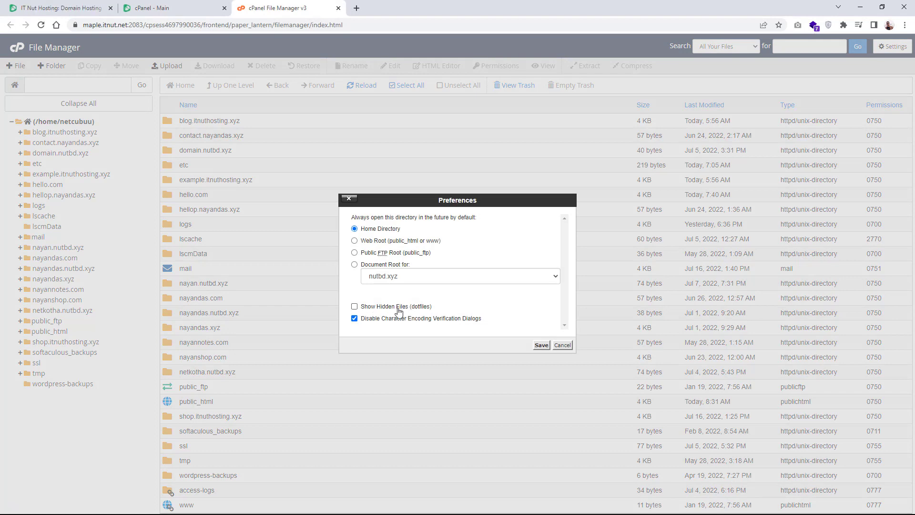
left_click(354, 307)
left_click(541, 344)
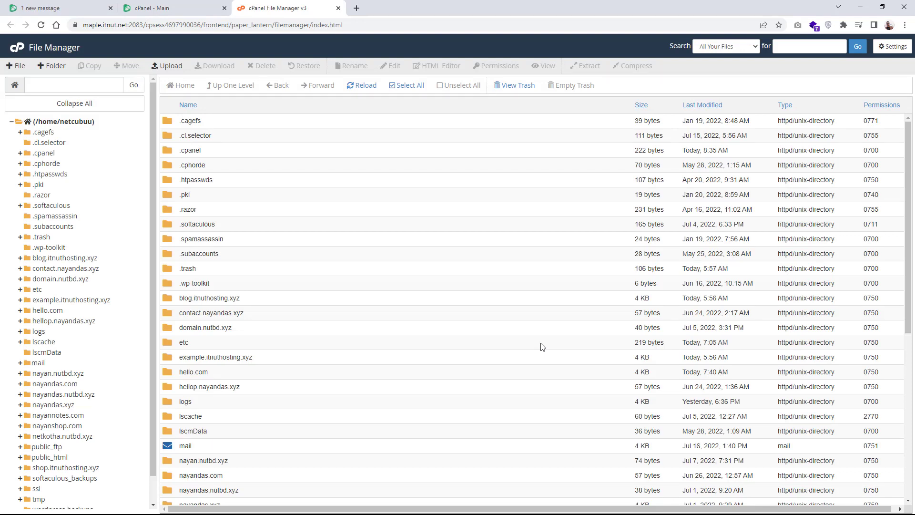
left_click(892, 47)
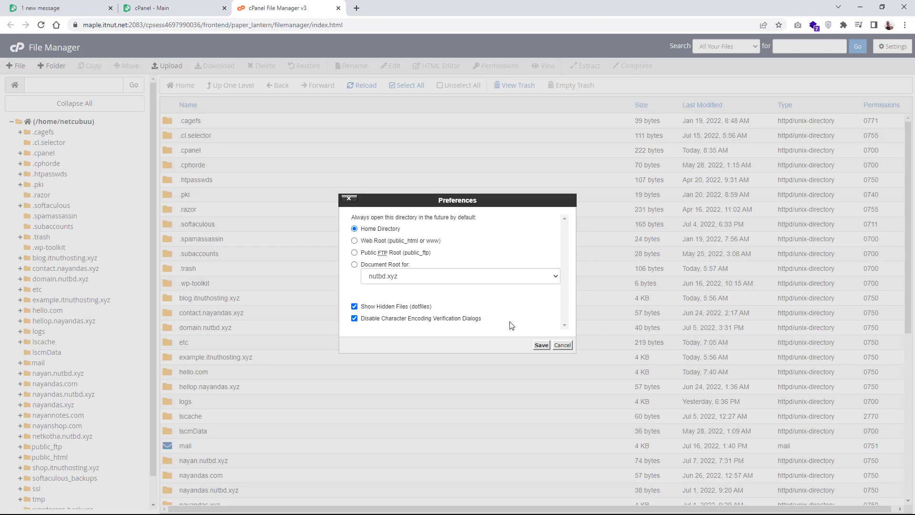
left_click(562, 344)
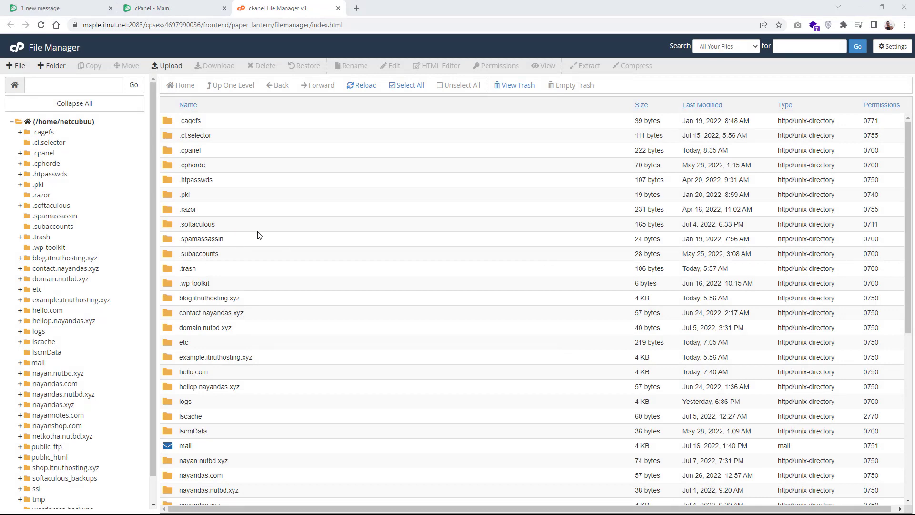
Check the account's primary domain on the cPanel main page and open the public_html folder in the File Manager
left_click(153, 8)
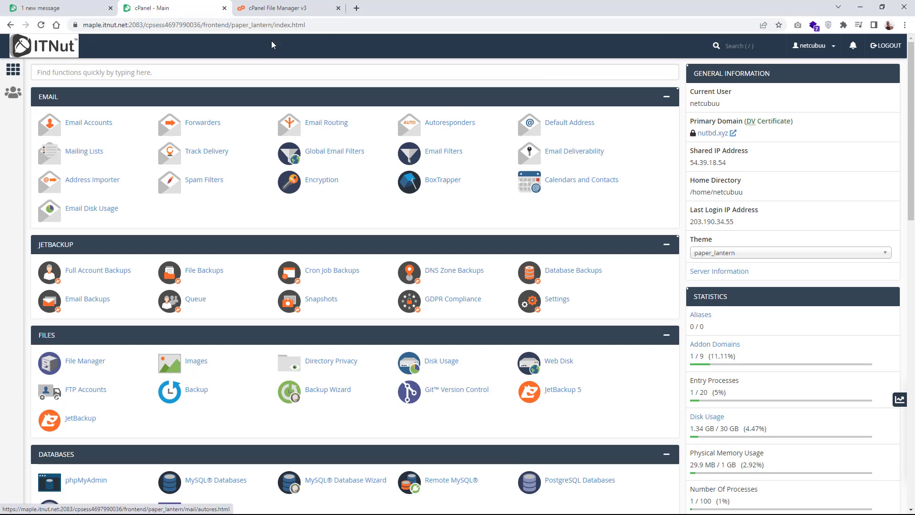
left_click(272, 8)
scroll(247, 441, "down", 3)
left_click(244, 440)
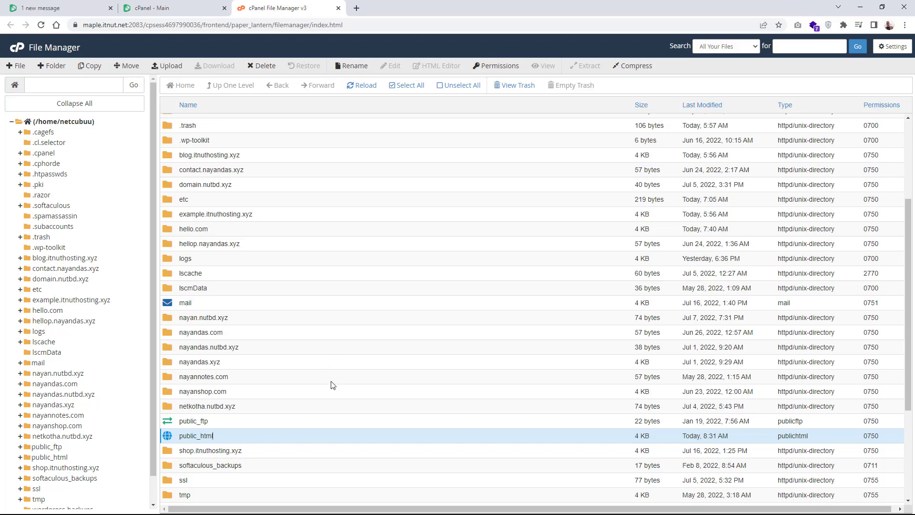
left_click(172, 8)
left_click(224, 8)
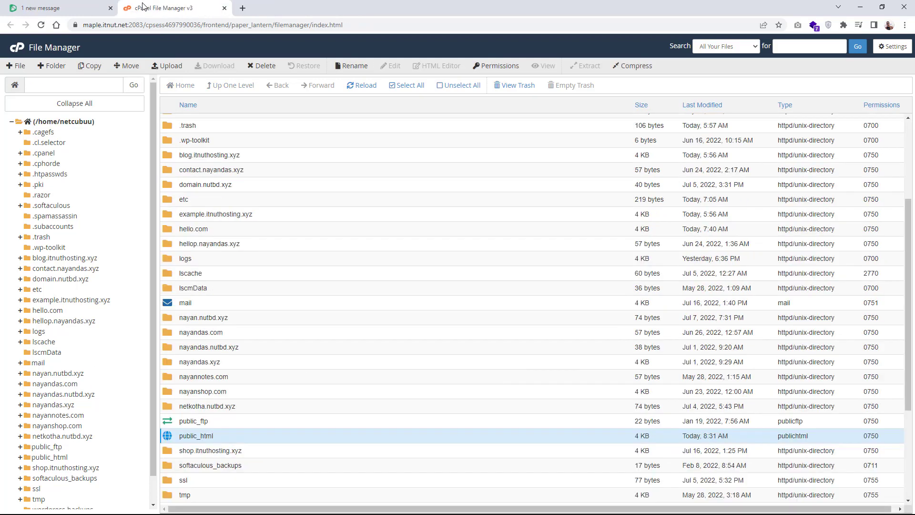
left_click(78, 11)
key("ctrl+shift+t")
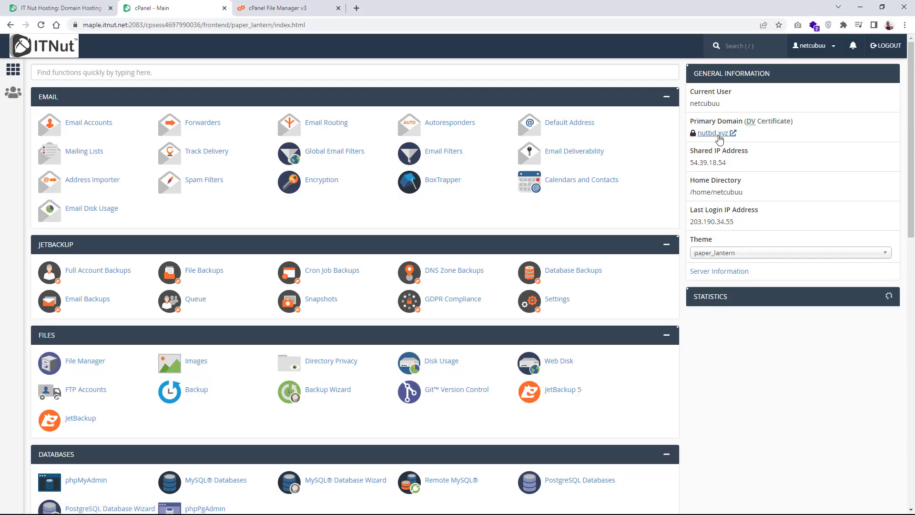
left_click(276, 8)
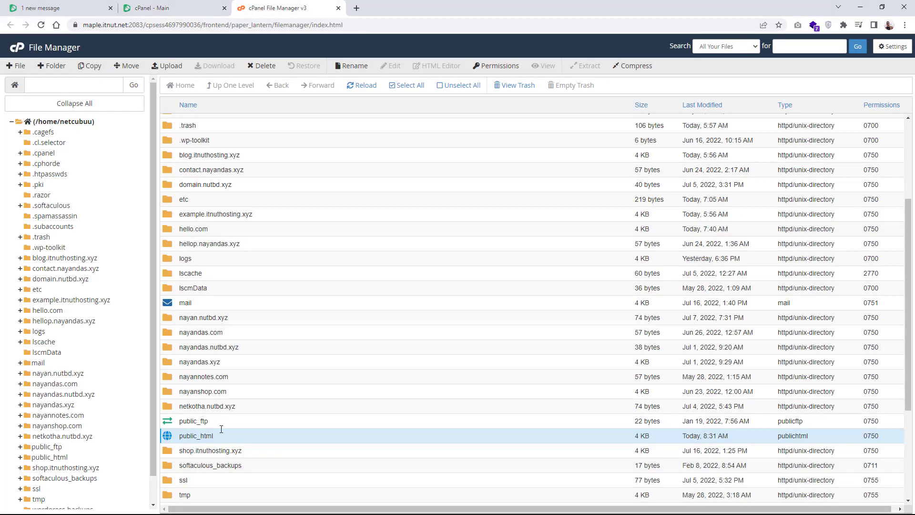
double_click(279, 436)
Rename the .htaccess file in public_html as .htaccess-old
left_click(269, 304)
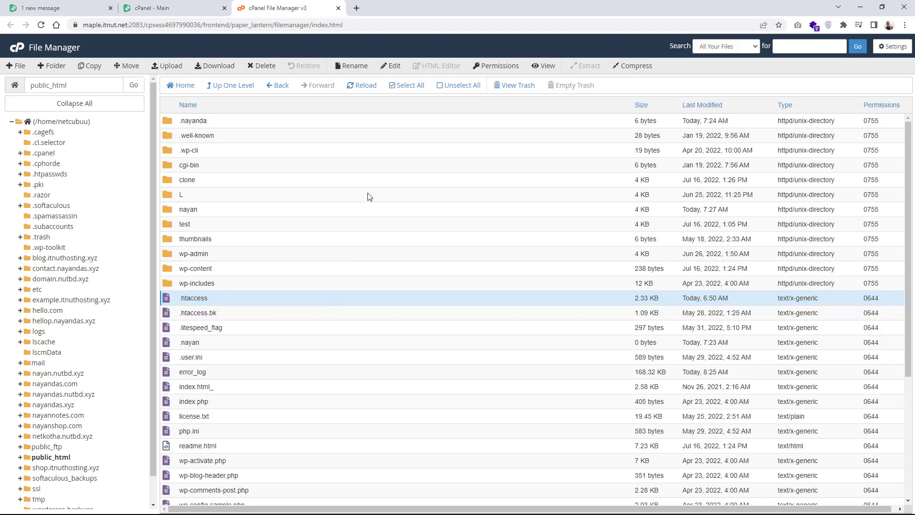
left_click(358, 70)
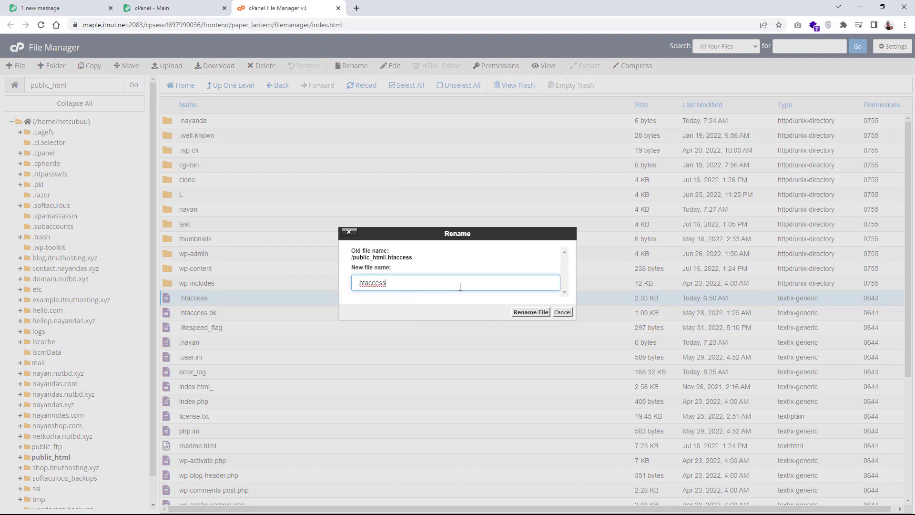
type("_")
key("BackSpace")
type("-old")
left_click(523, 312)
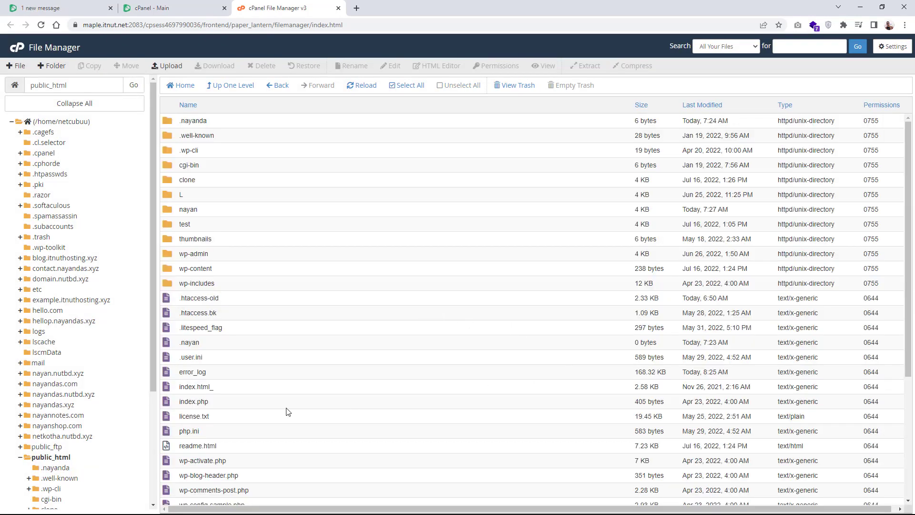
Restore the original name of the .htaccess-old file by renaming it as .htaccess
left_click(221, 299)
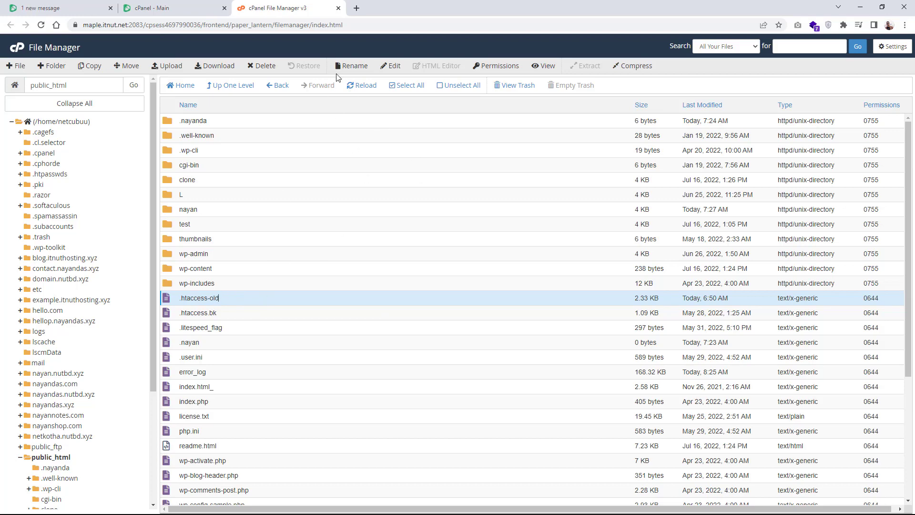
left_click(351, 65)
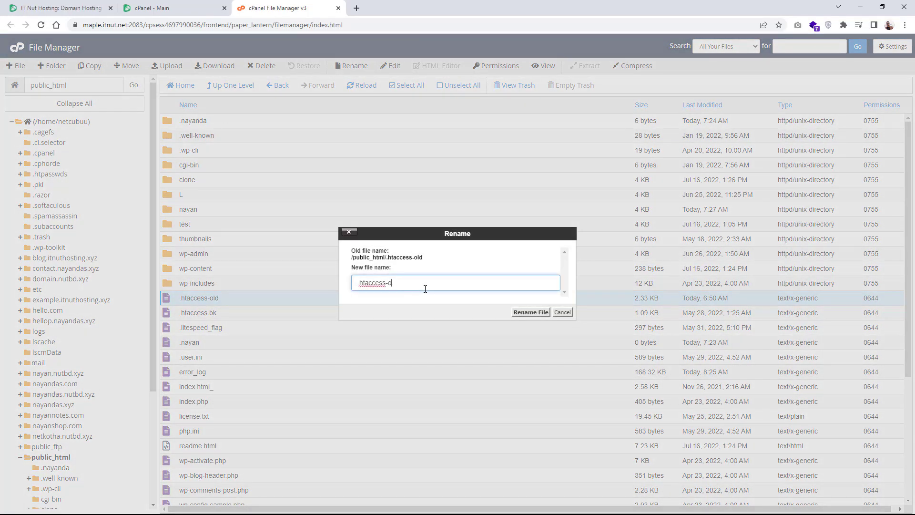
key("BackSpace")
key("BackSpace")
key("BackSpace")
key("BackSpace")
left_click(531, 313)
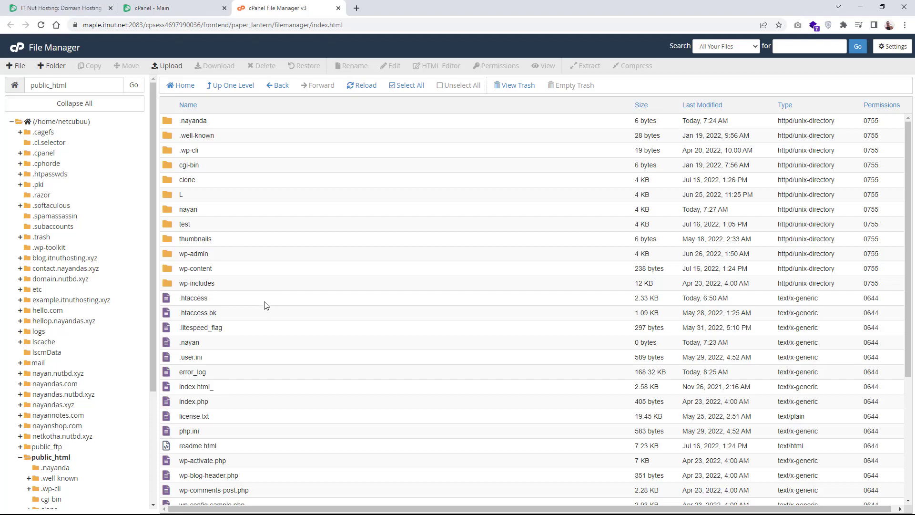
Rename the .htaccess file as .htaccess-old again to disable it
left_click(241, 303)
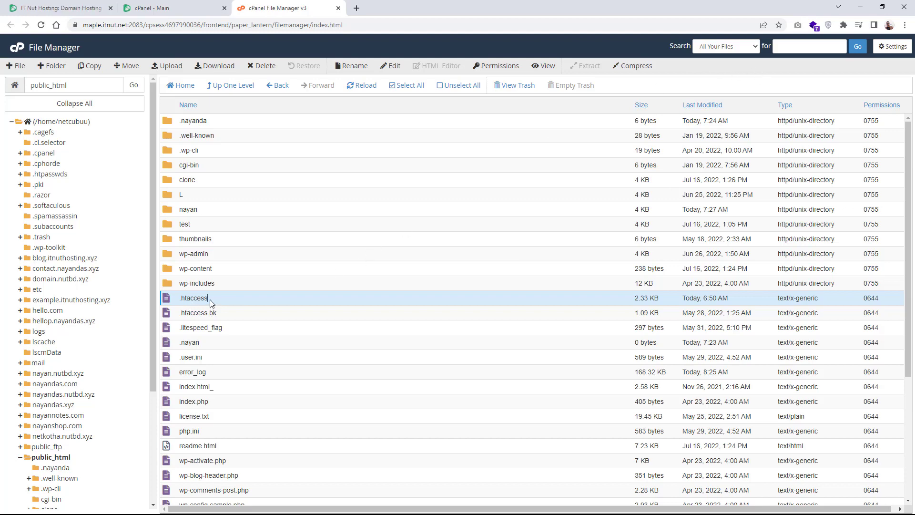
left_click(353, 65)
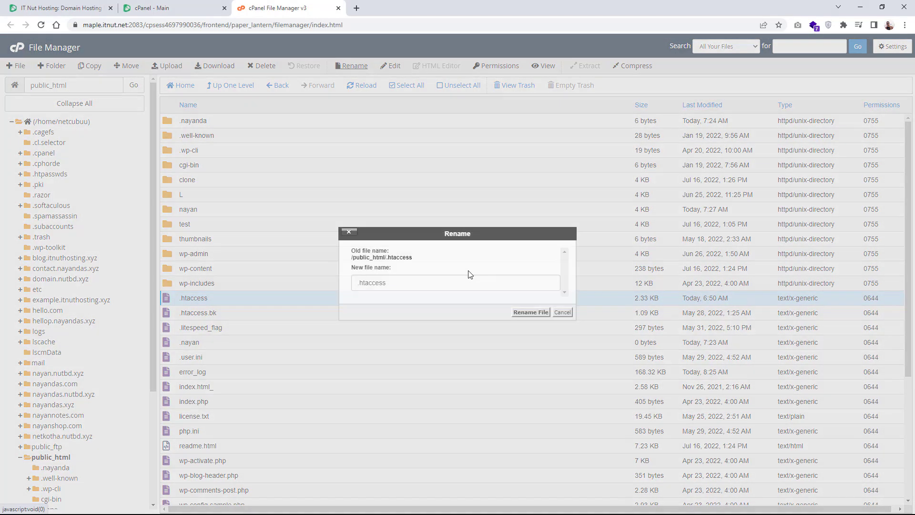
type("-old")
key("Return")
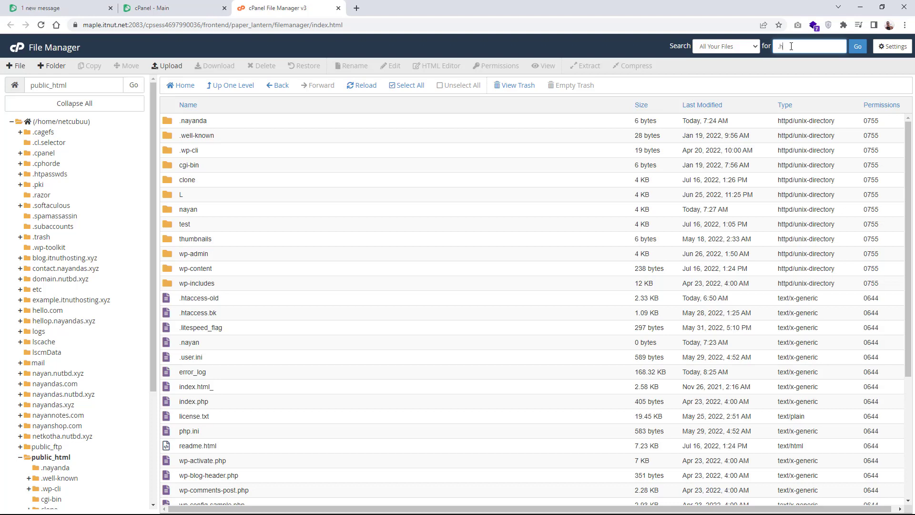
Search for .htaccess in the File Manager with the search scope set to All Your Files
type("taccess")
left_click(744, 47)
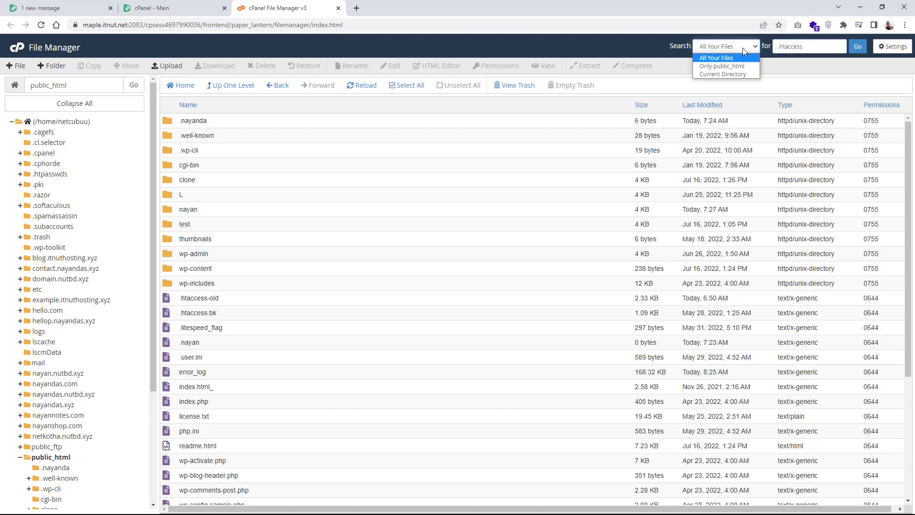
left_click(727, 75)
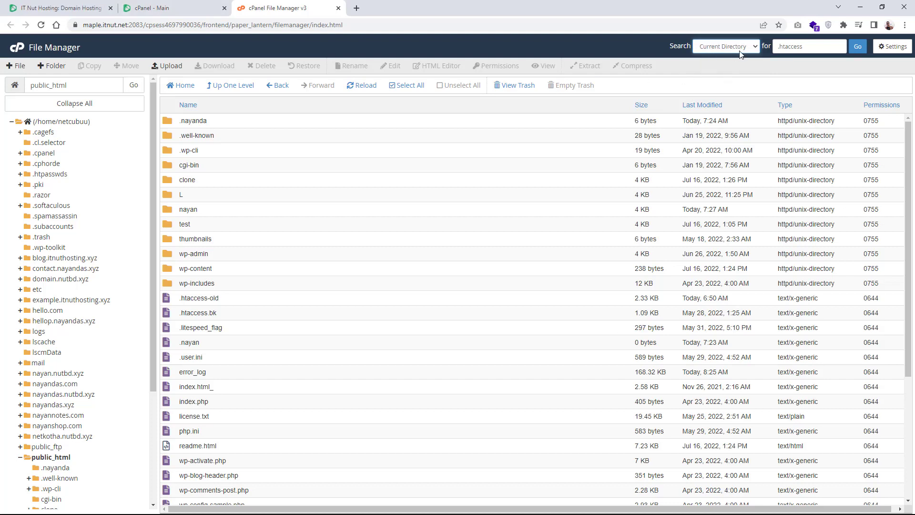
left_click(726, 46)
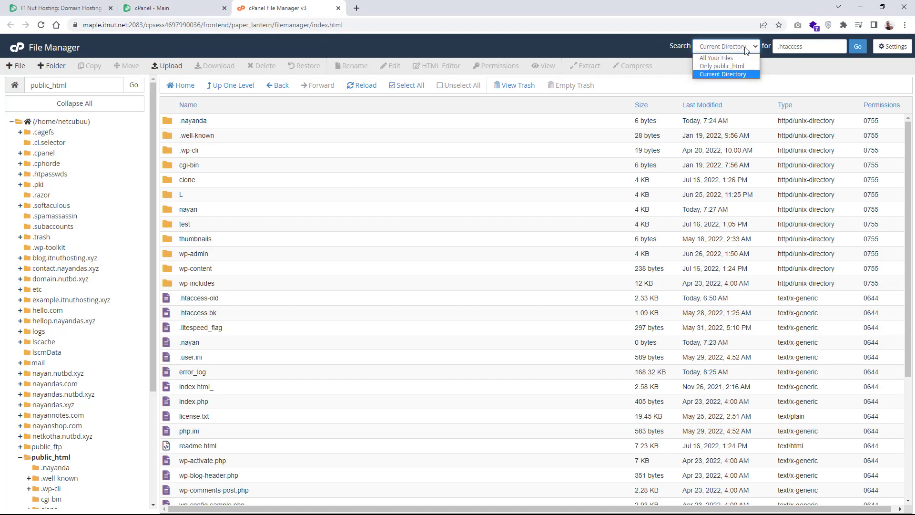
left_click(713, 59)
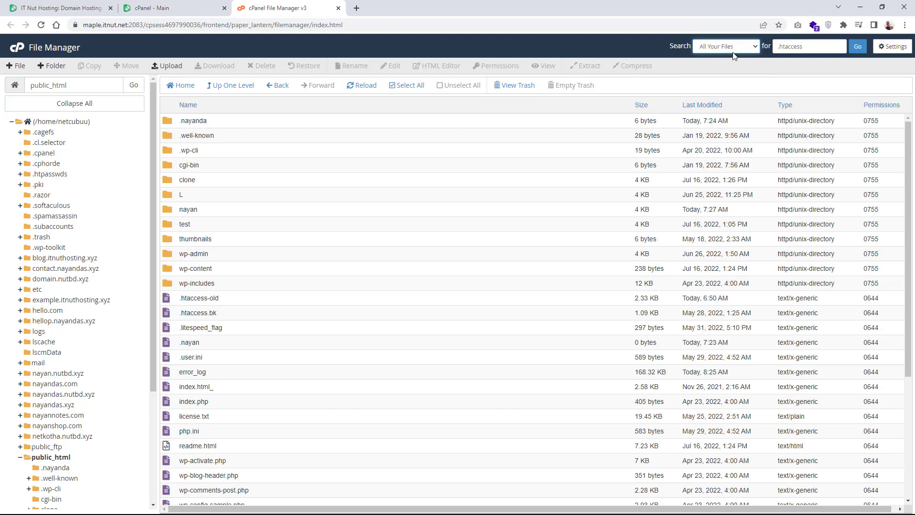
left_click(812, 46)
left_click(857, 46)
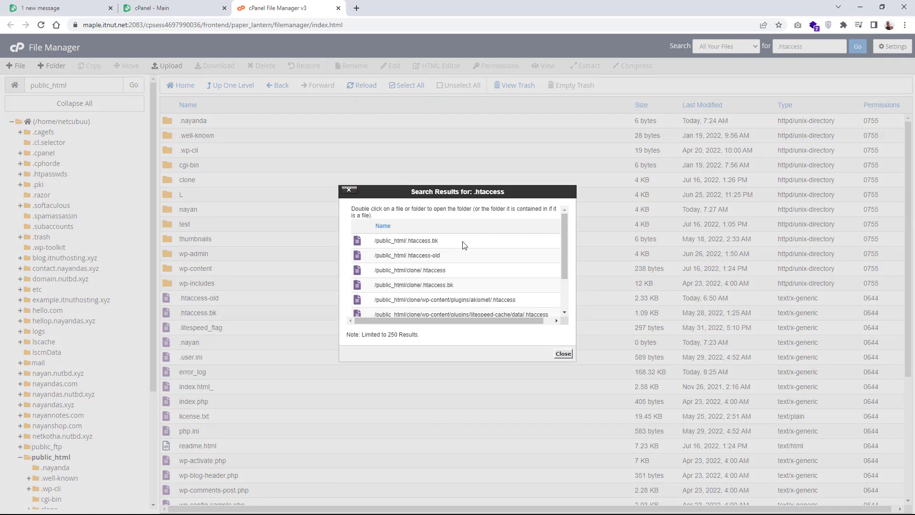
Examine the .htaccess search results for the file paths in the different domain folders, and close the results
scroll(465, 246, "down", 10)
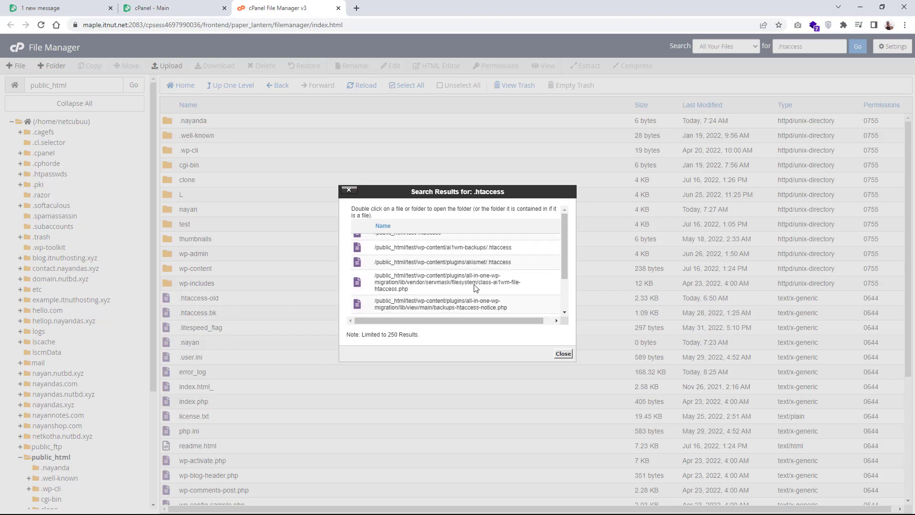
scroll(474, 287, "down", 10)
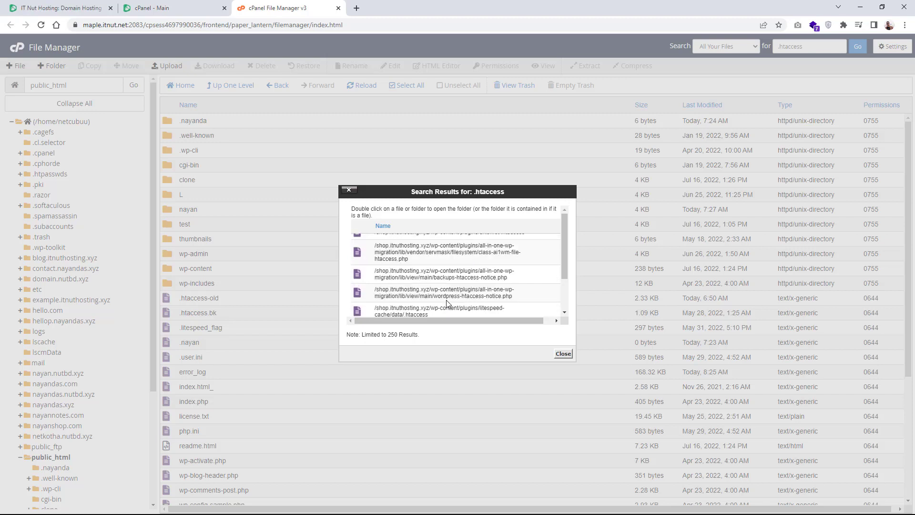
scroll(447, 300, "down", 5)
scroll(447, 300, "down", 2)
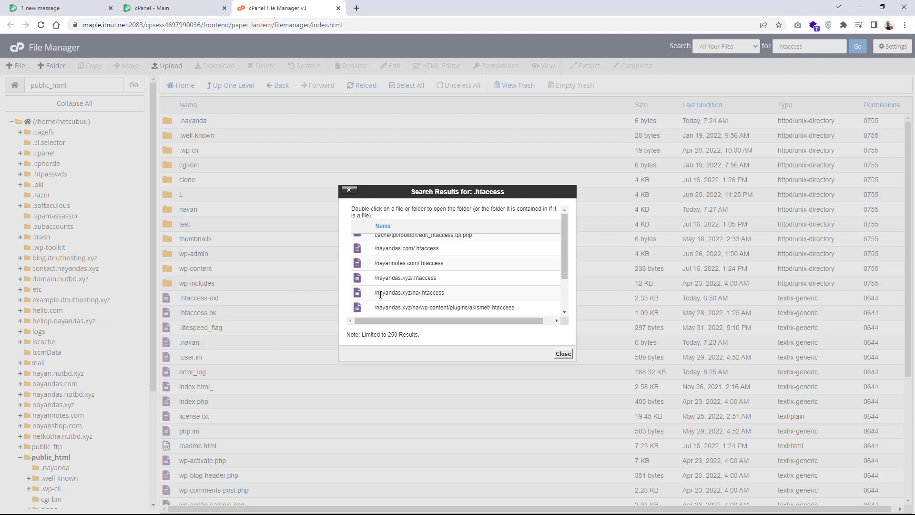
left_click_drag(375, 292, 459, 294)
left_click(427, 292)
scroll(564, 258, "down", 1)
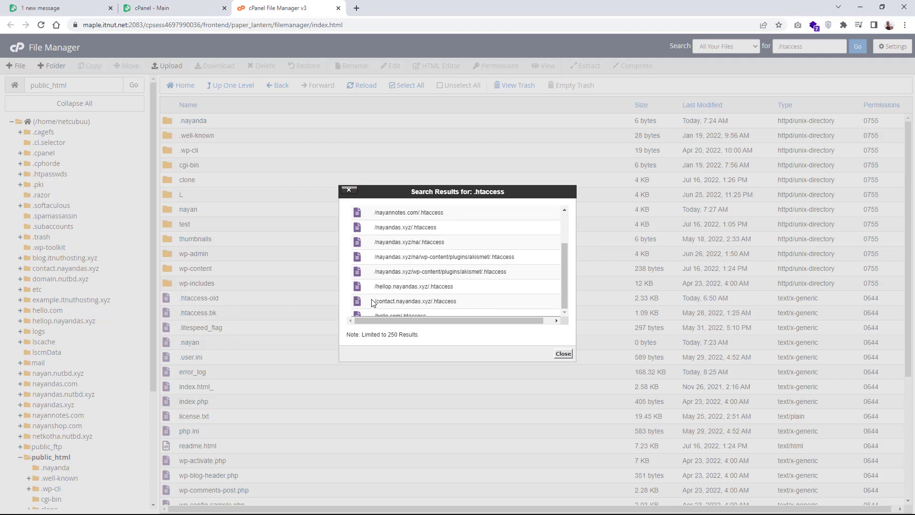
left_click_drag(374, 301, 520, 303)
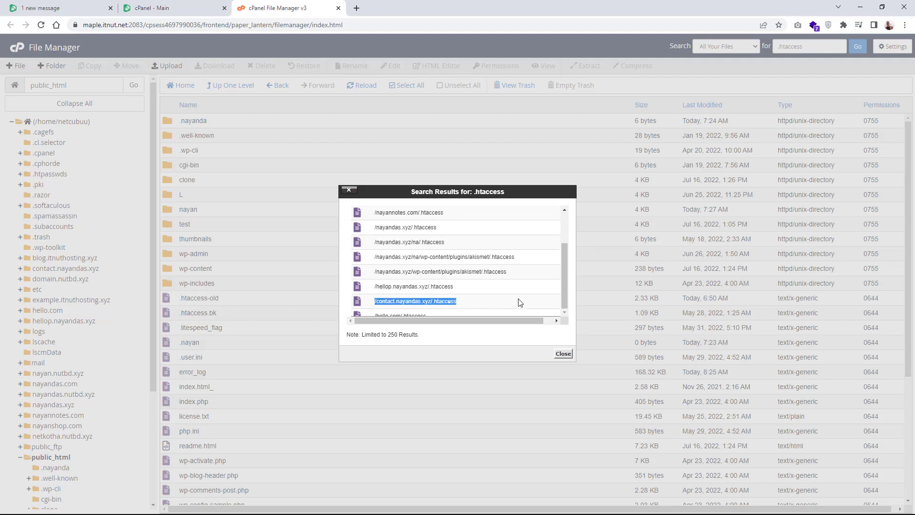
left_click(566, 353)
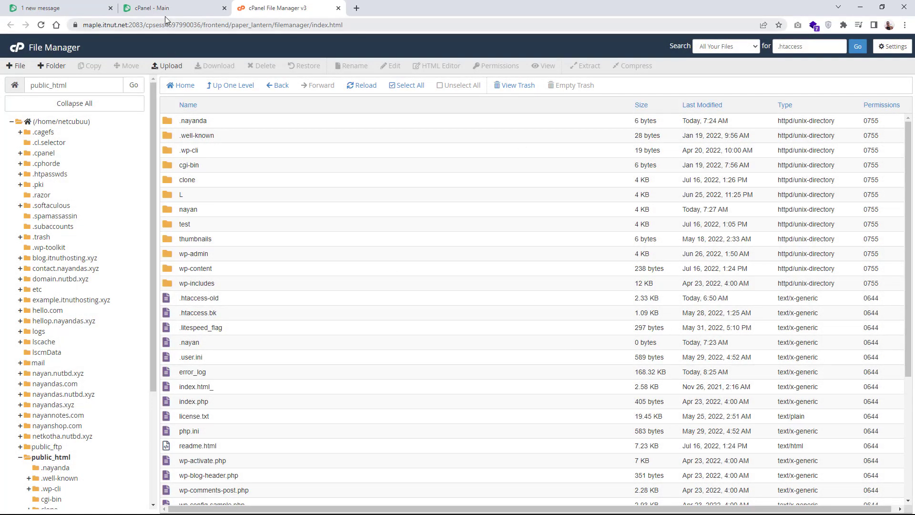
Return to the cPanel main page
left_click(195, 8)
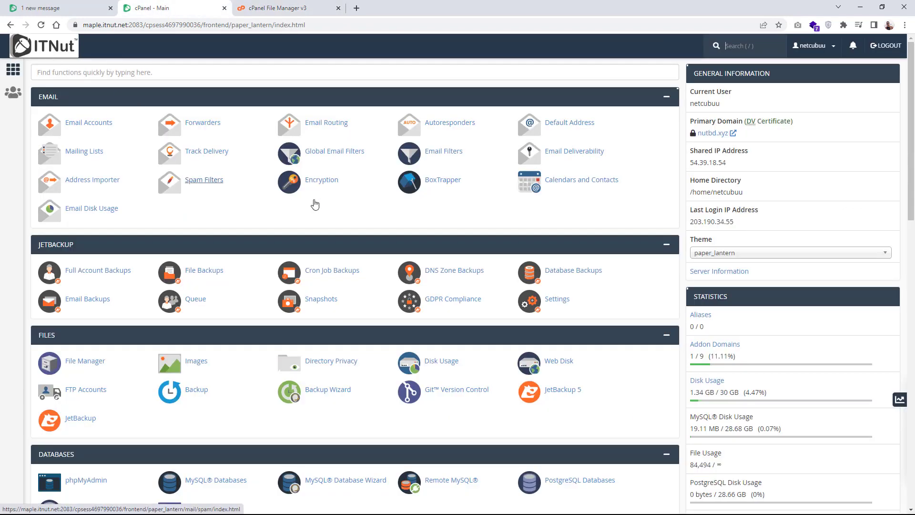